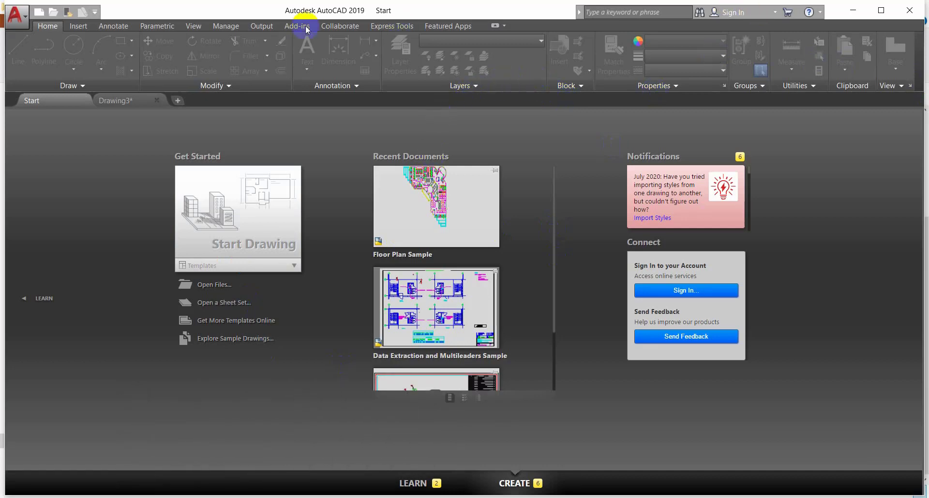
View Drawing3 briefly, return to the start page and look through the recent documents, dismissing the desktop notification.
mouse_move(132, 101)
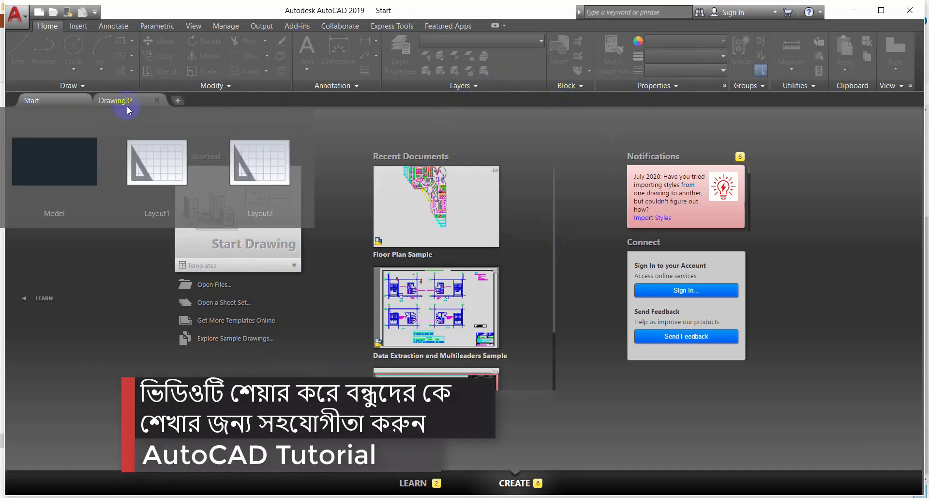
click(122, 103)
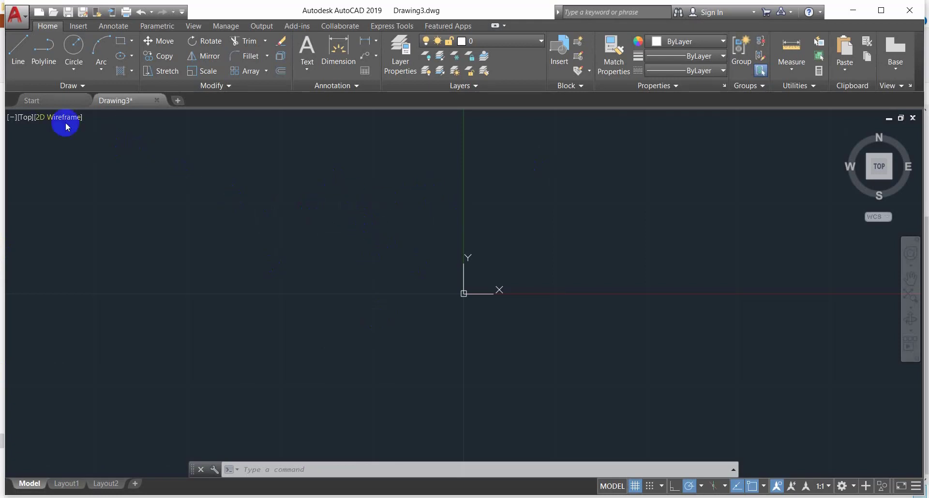
click(54, 101)
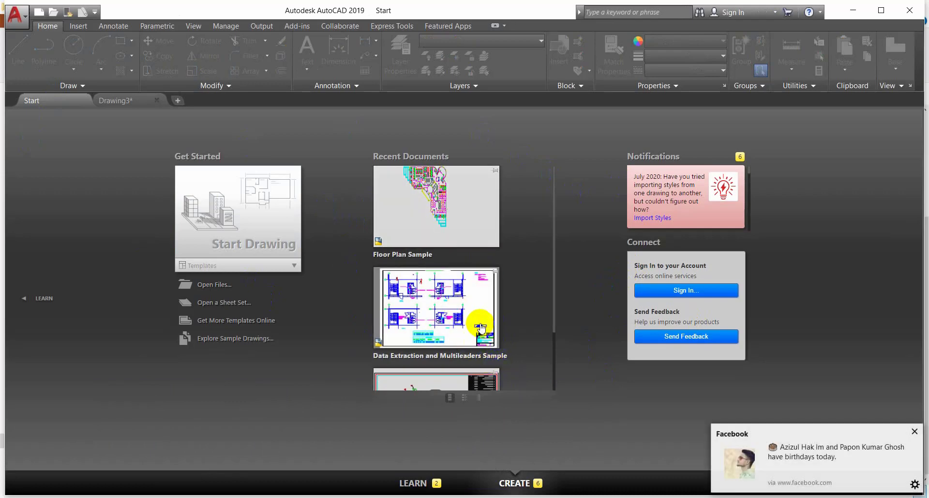
scroll(477, 326, down, 2)
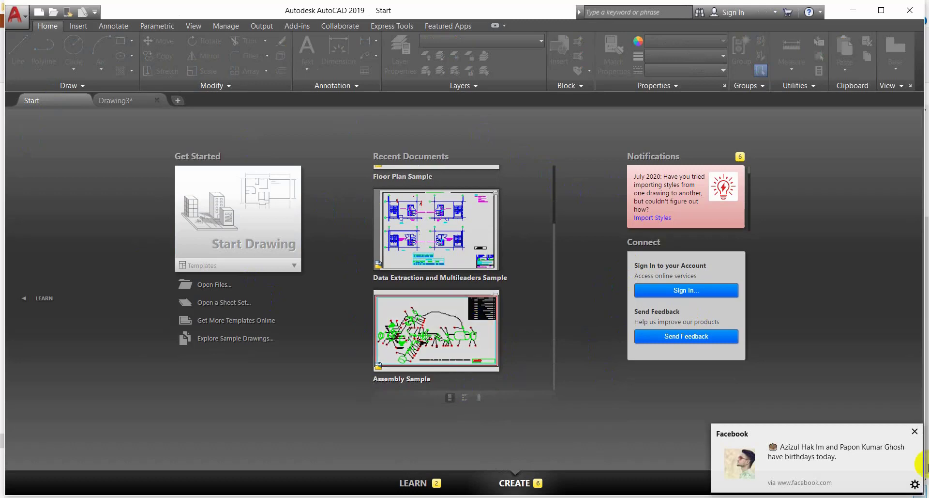
click(915, 430)
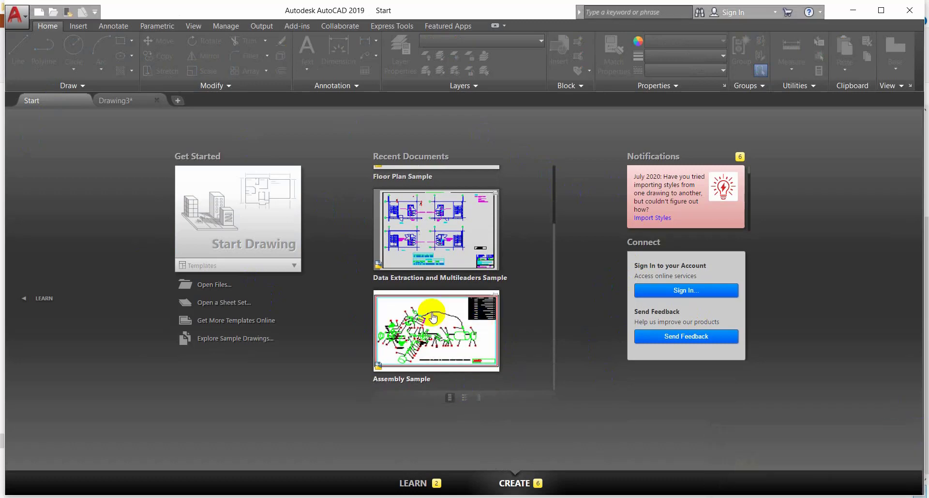
scroll(462, 318, up, 2)
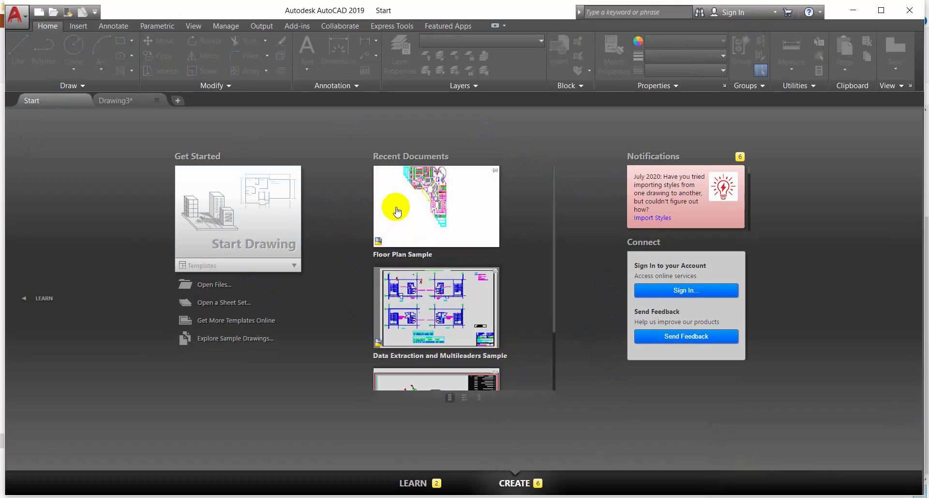
scroll(448, 380, down, 2)
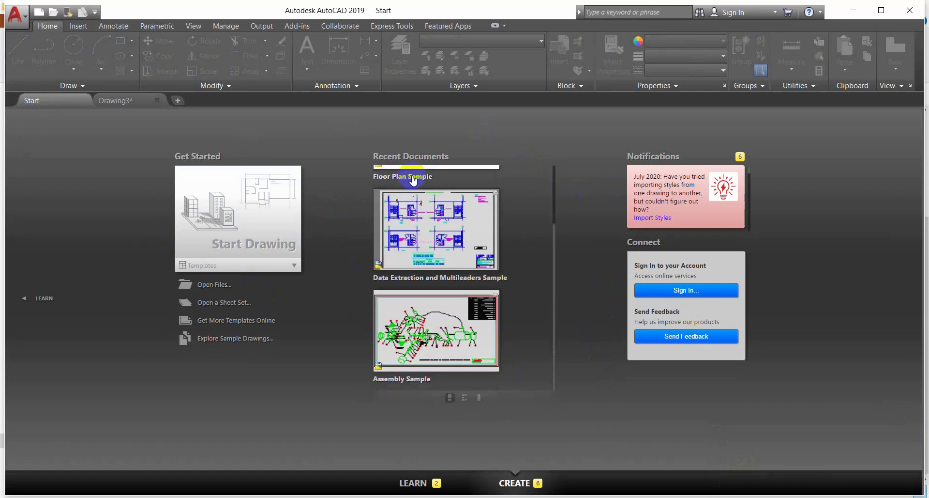
Compare the three display modes of the recent documents, ending with the large preview thumbnails.
click(463, 400)
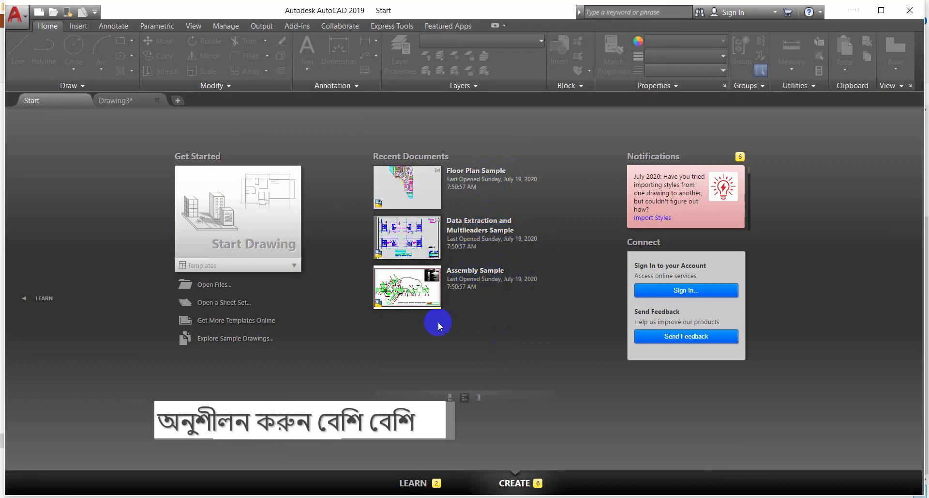
click(480, 398)
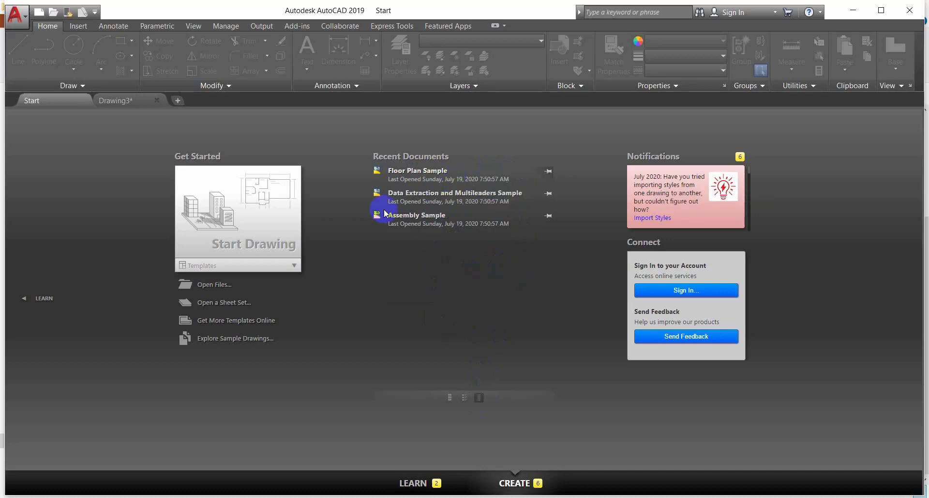
click(452, 397)
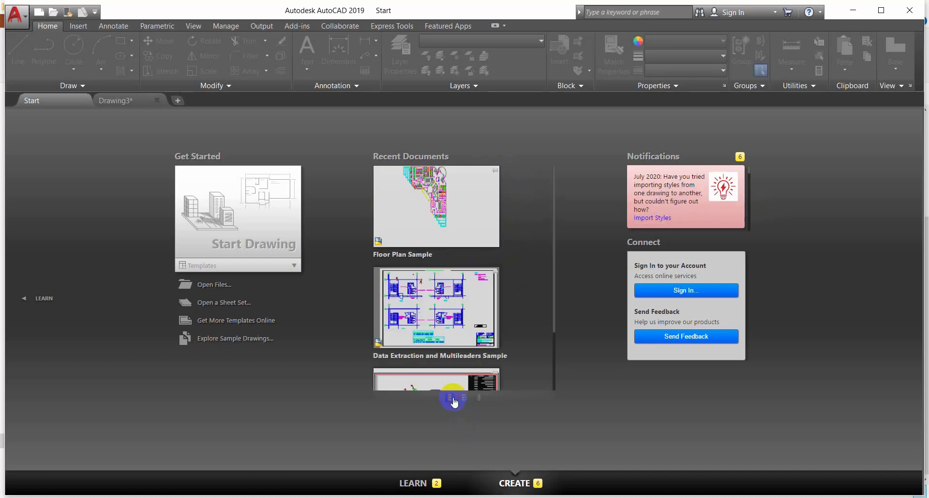
click(460, 255)
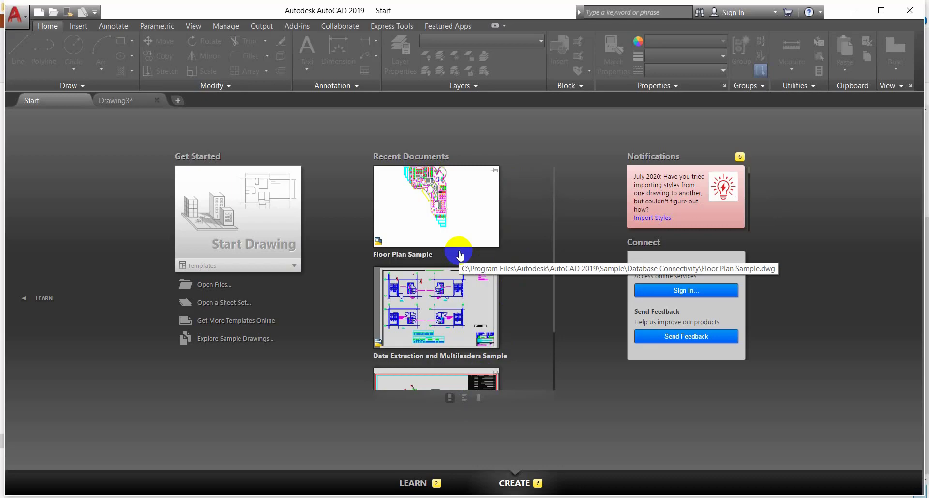
click(415, 280)
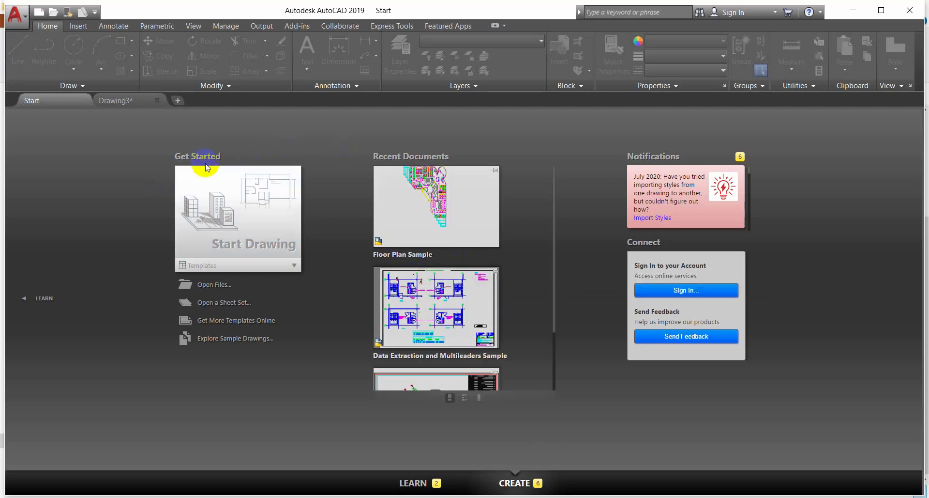
View the list of drawing templates available for starting a new drawing, without choosing one.
click(227, 265)
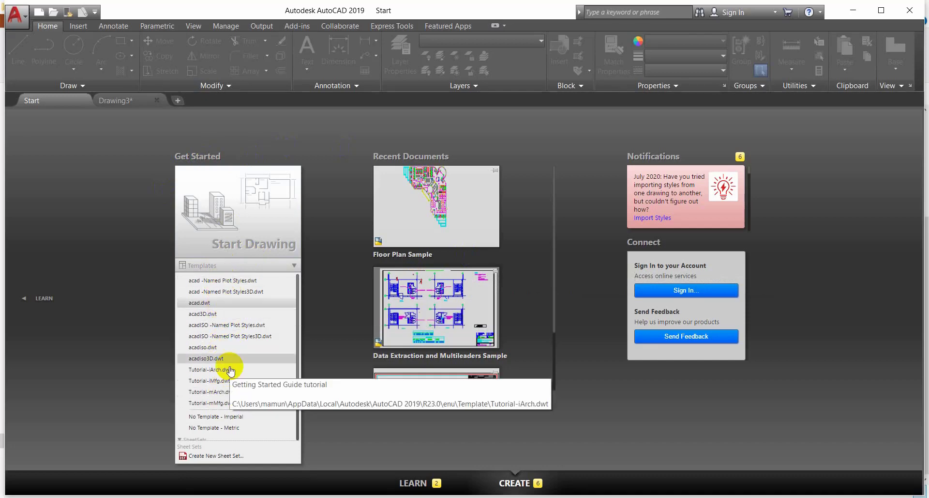
click(332, 295)
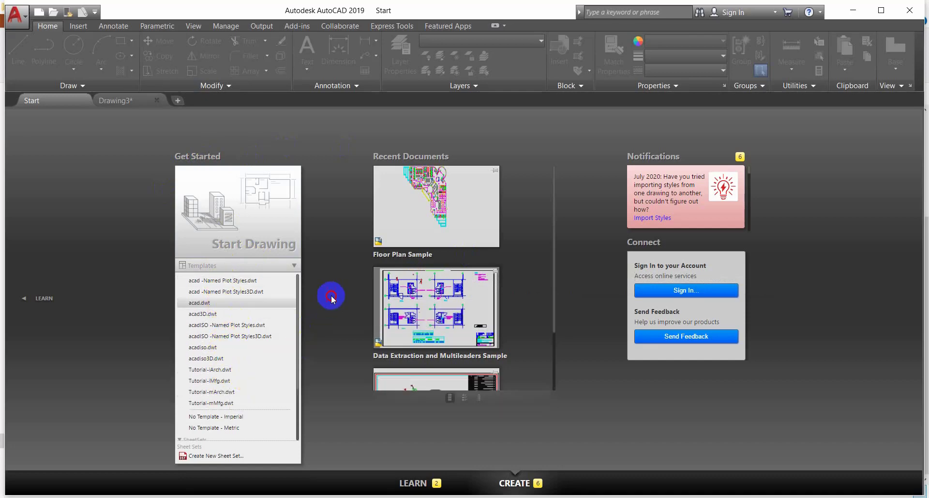
click(331, 295)
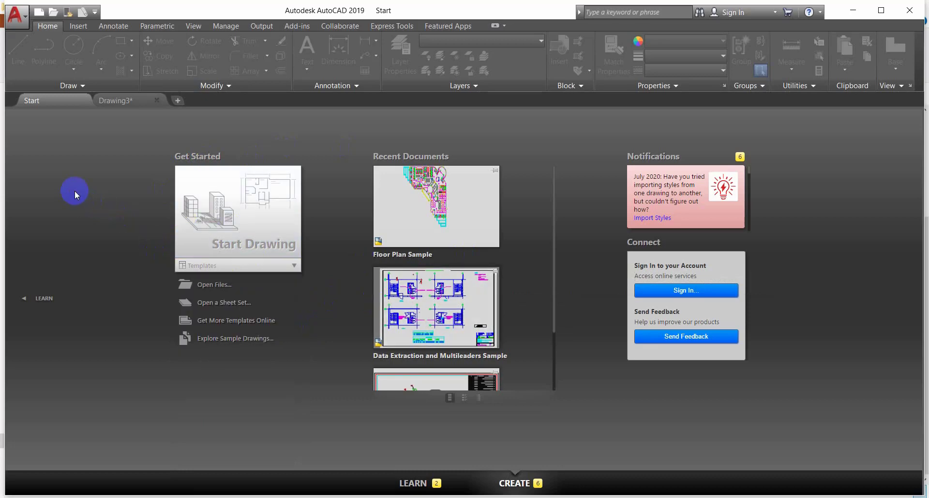
Return to Drawing3 and add the Workspace selector to the Quick Access Toolbar.
click(122, 100)
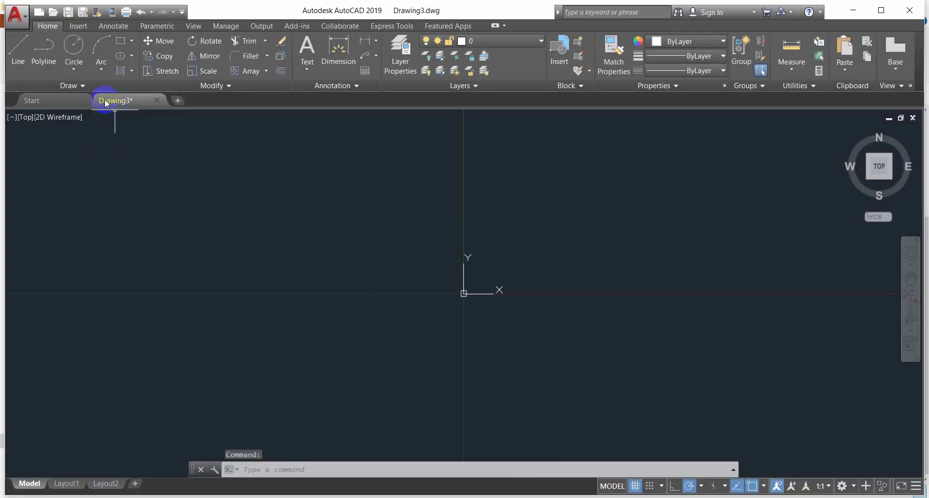
scroll(429, 291, down, 3)
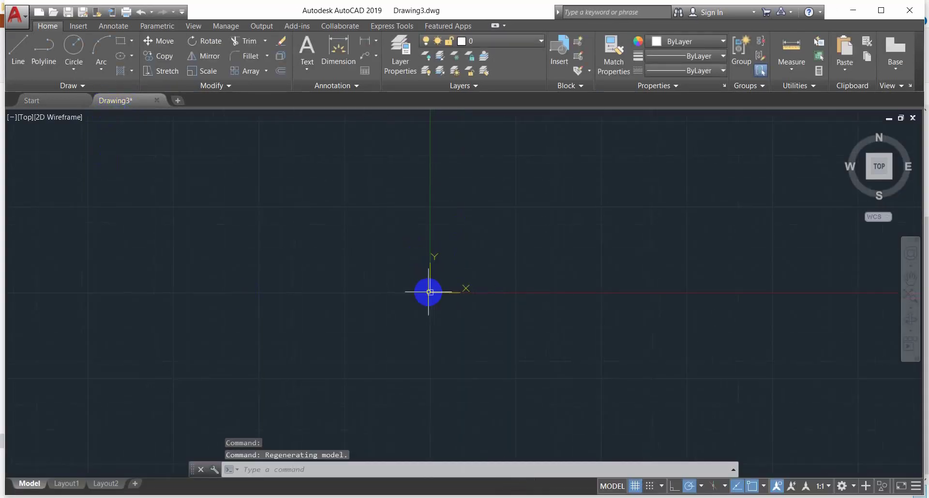
middle_drag(392, 251, 381, 276)
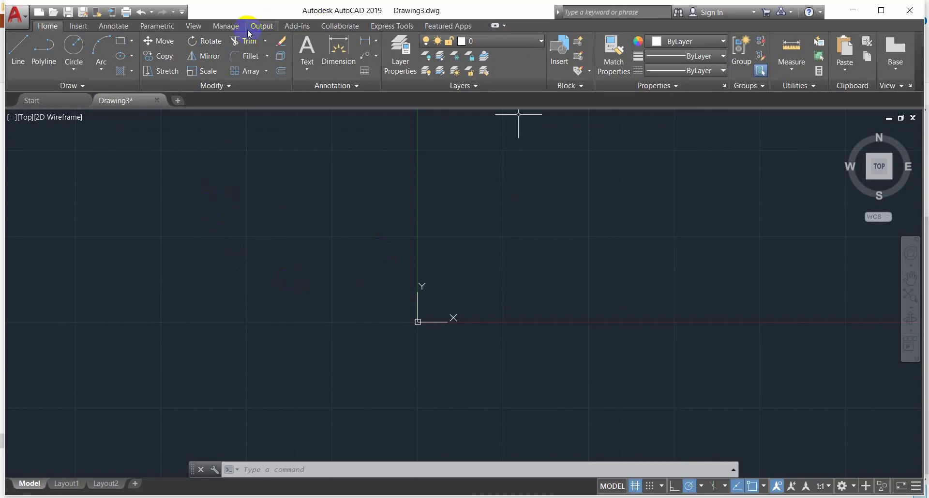
click(183, 13)
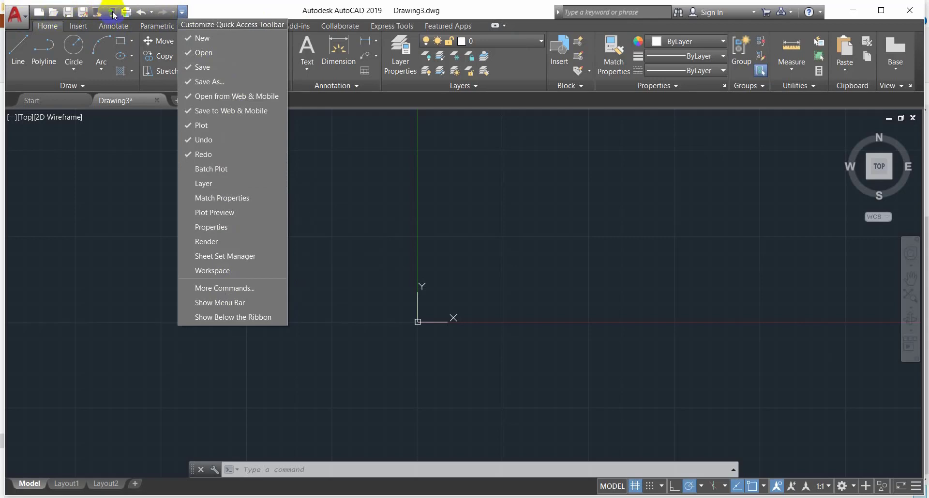
click(194, 268)
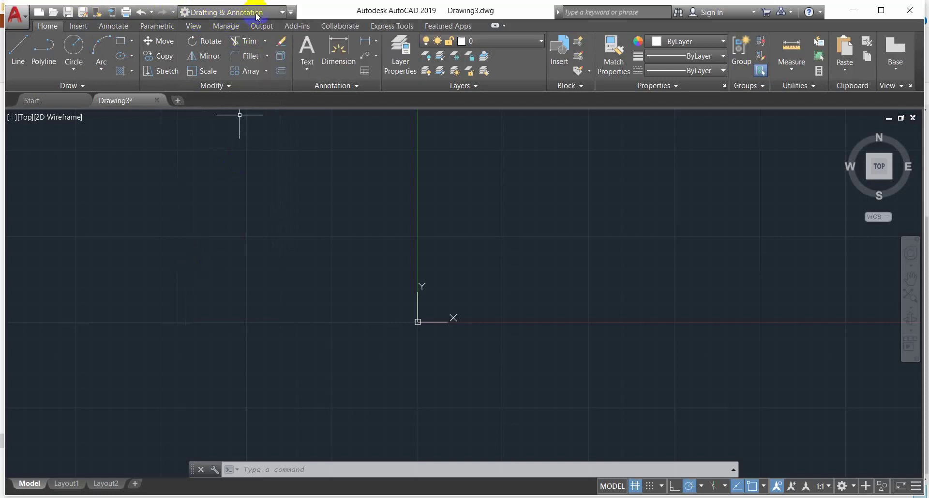
Review the available workspaces and choose Drafting & Annotation as the active one.
click(285, 15)
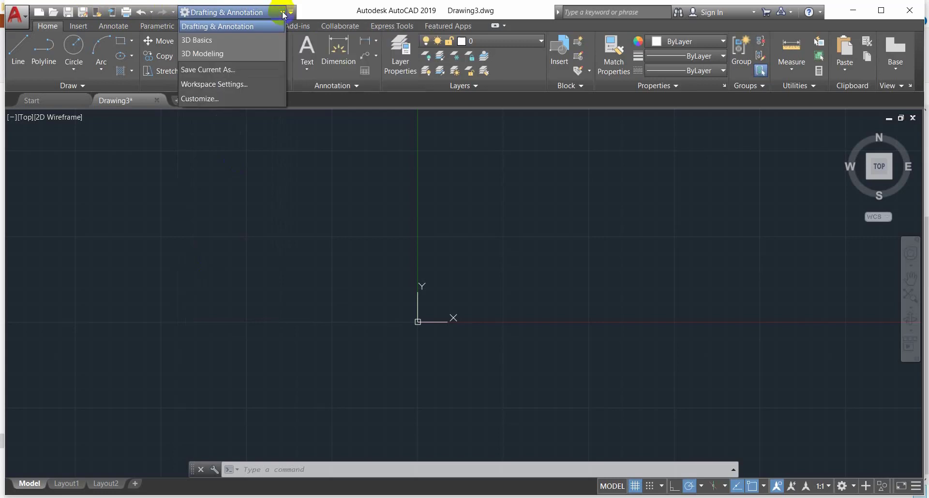
click(284, 15)
click(283, 15)
click(283, 15)
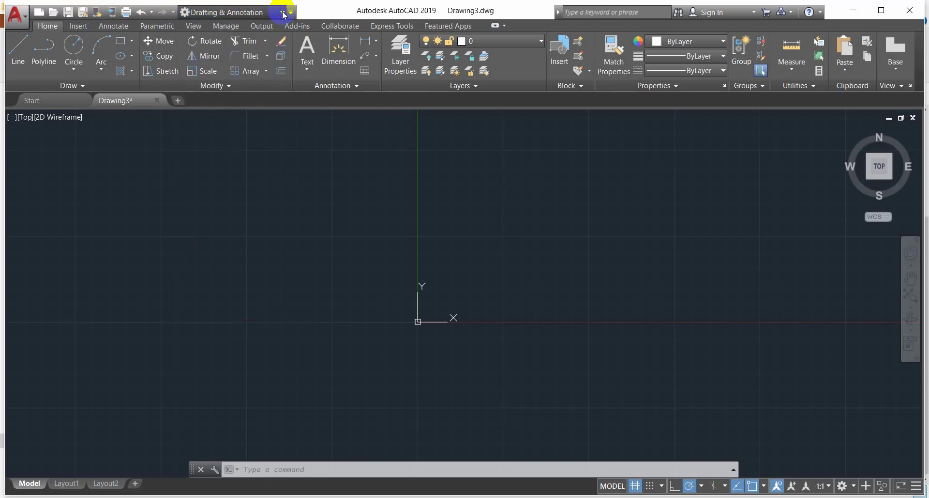
click(284, 15)
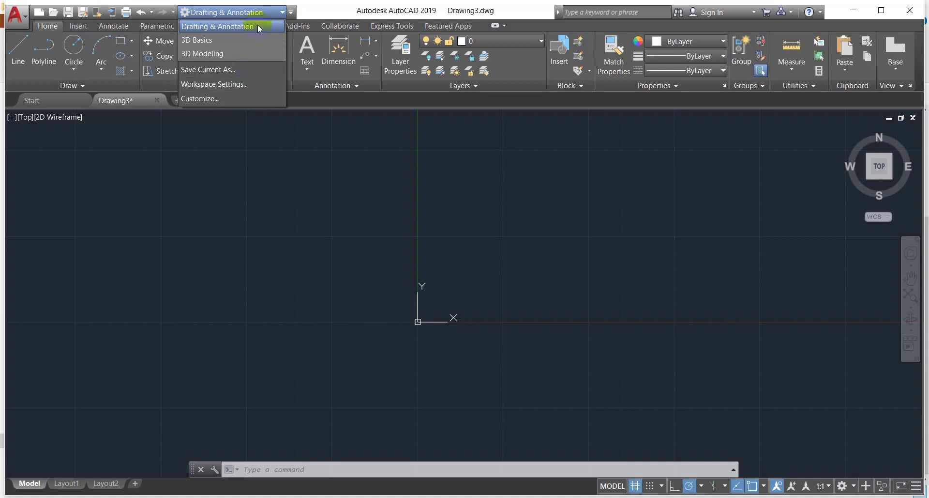
click(268, 15)
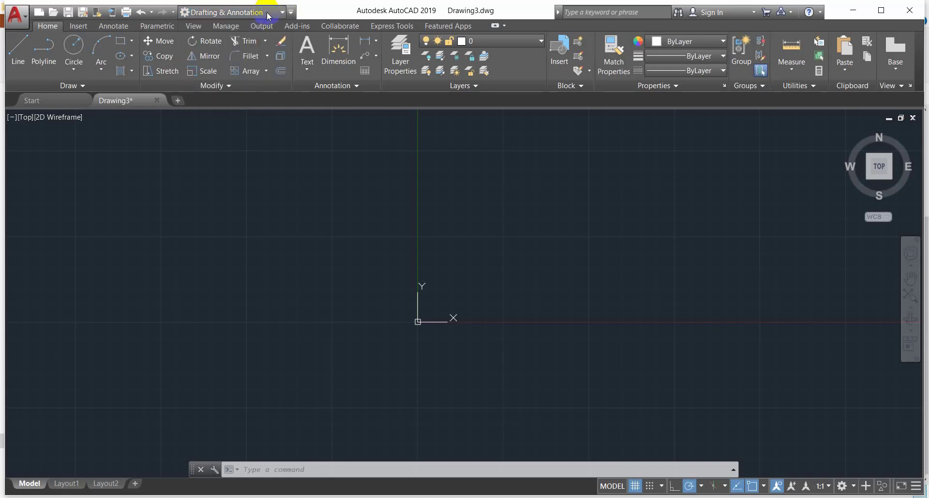
click(268, 16)
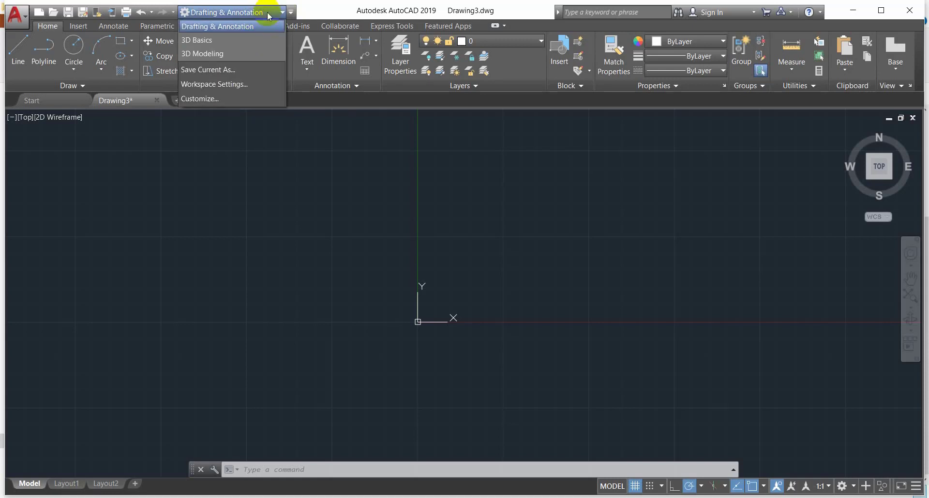
click(245, 29)
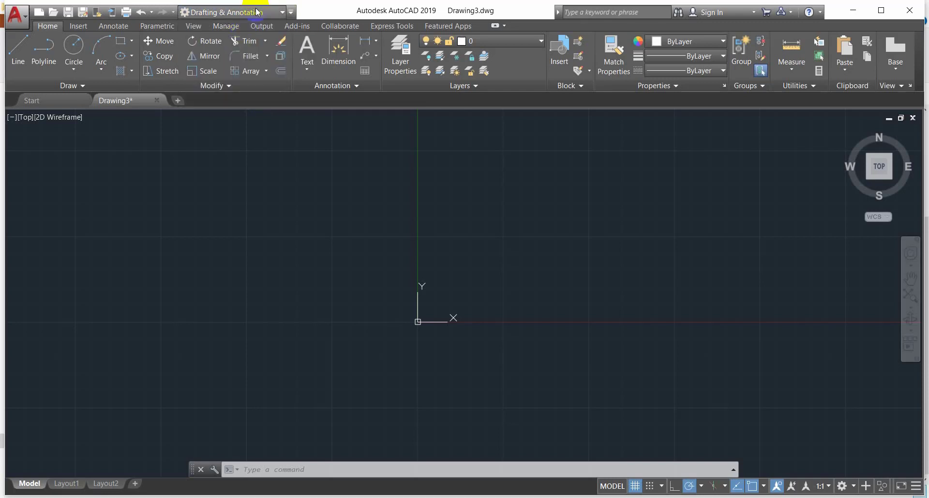
click(256, 12)
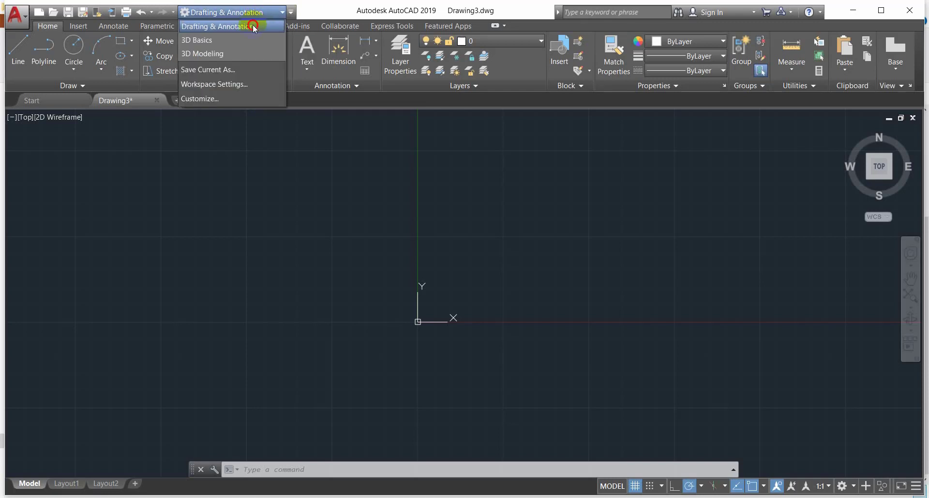
click(252, 28)
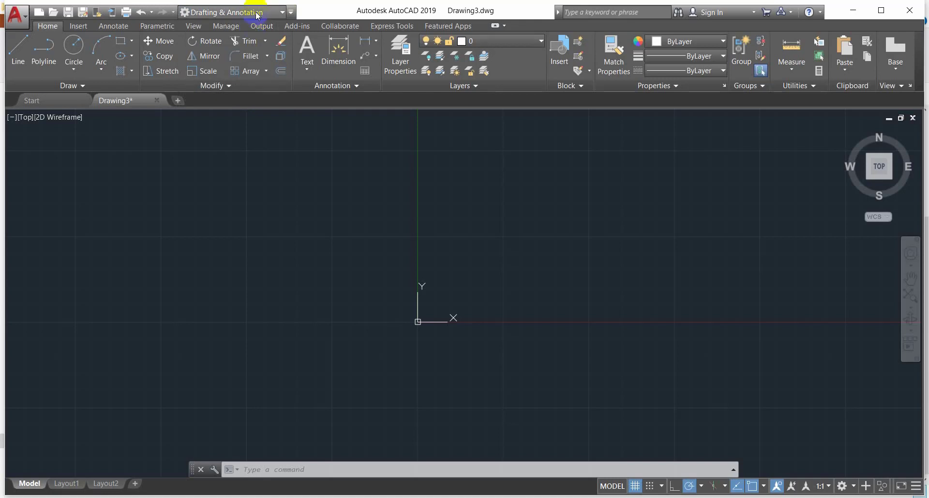
click(237, 12)
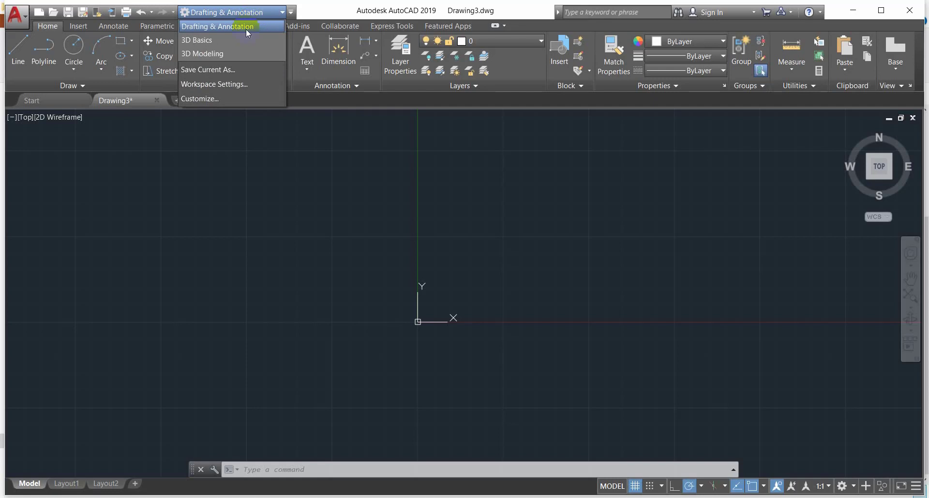
click(246, 27)
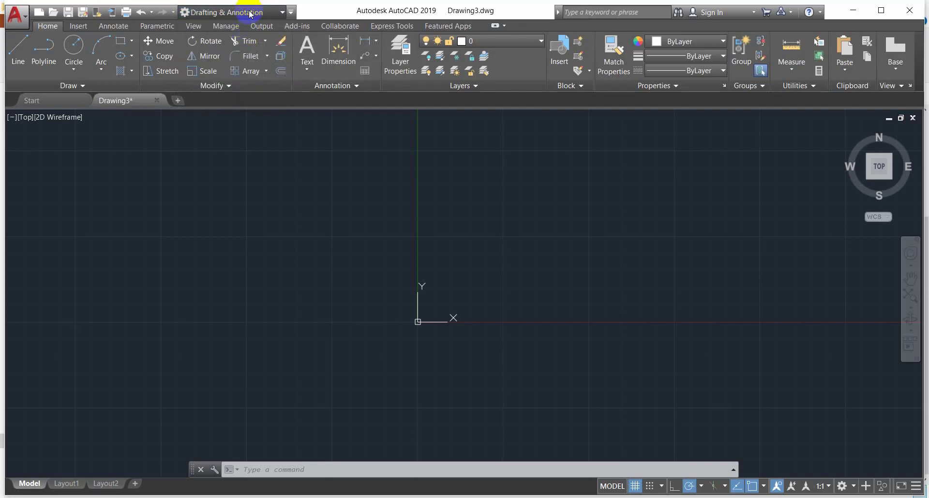
click(250, 13)
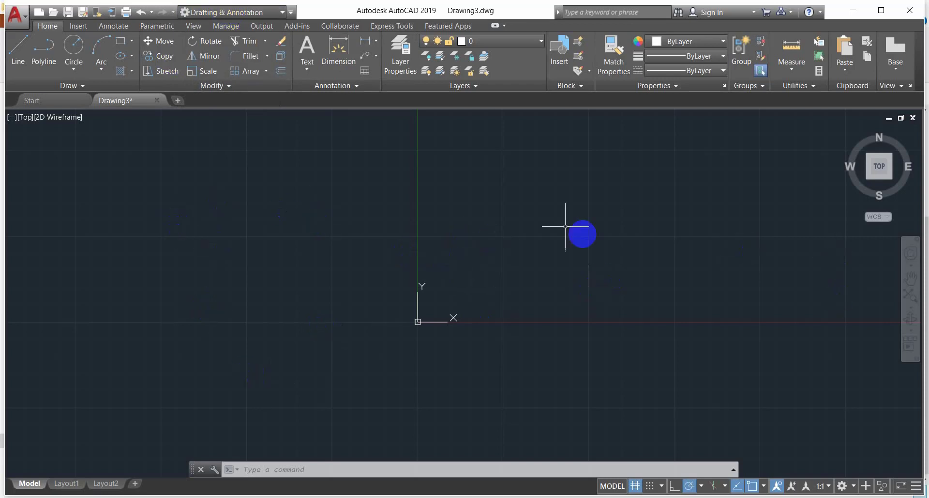
mouse_move(536, 286)
middle_down()
mouse_move(366, 309)
mouse_move(338, 329)
middle_up()
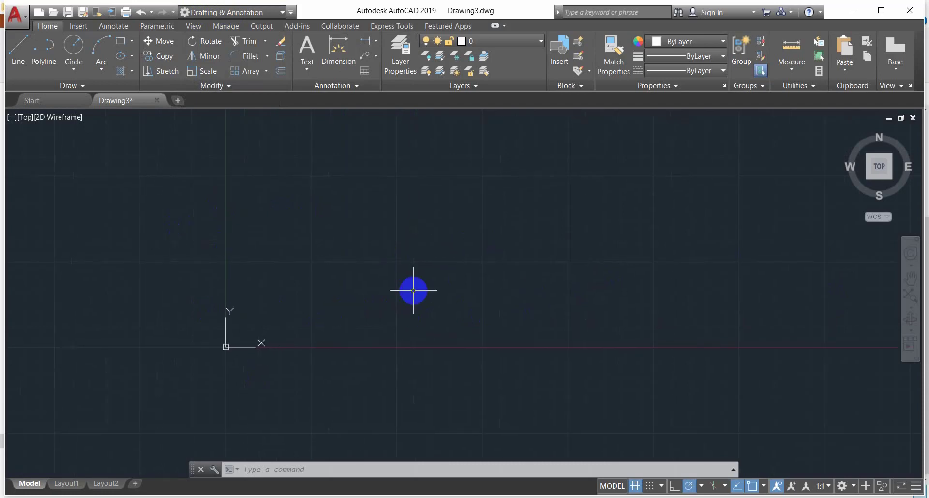
middle_drag(529, 259, 344, 300)
scroll(465, 262, down, 2)
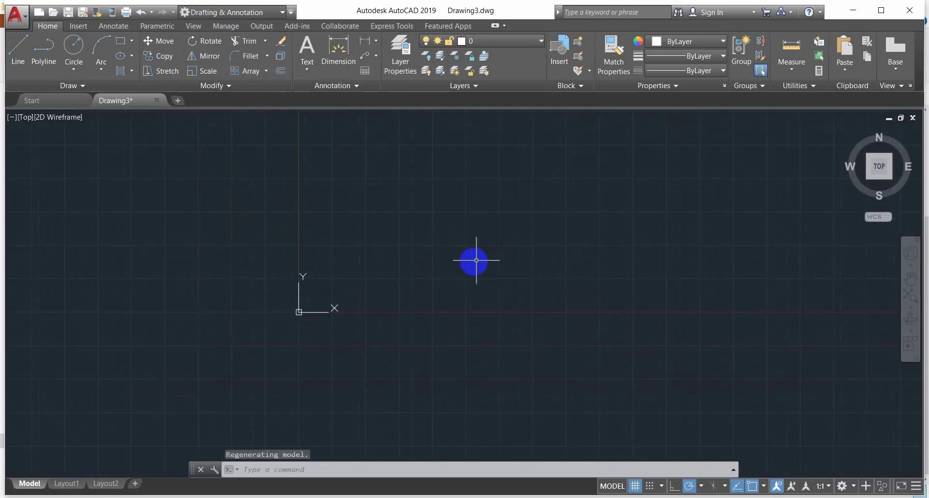
middle_drag(476, 260, 464, 276)
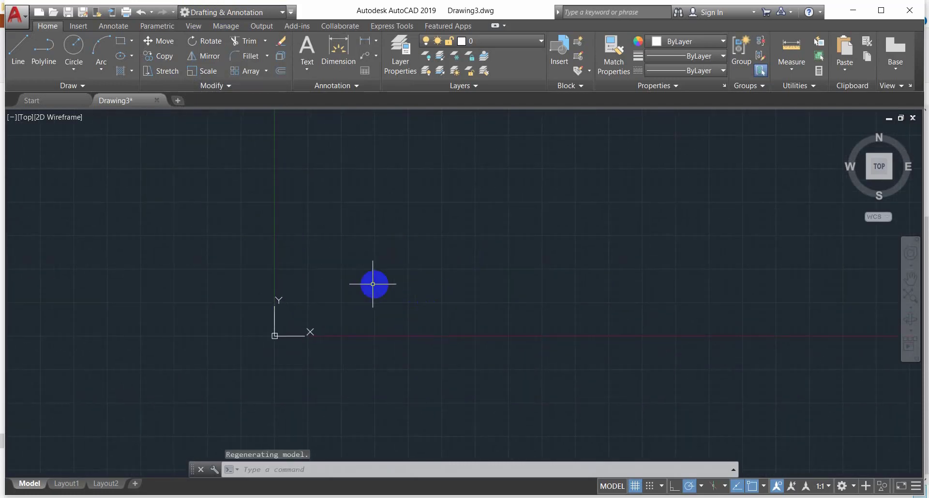
middle_drag(373, 283, 374, 260)
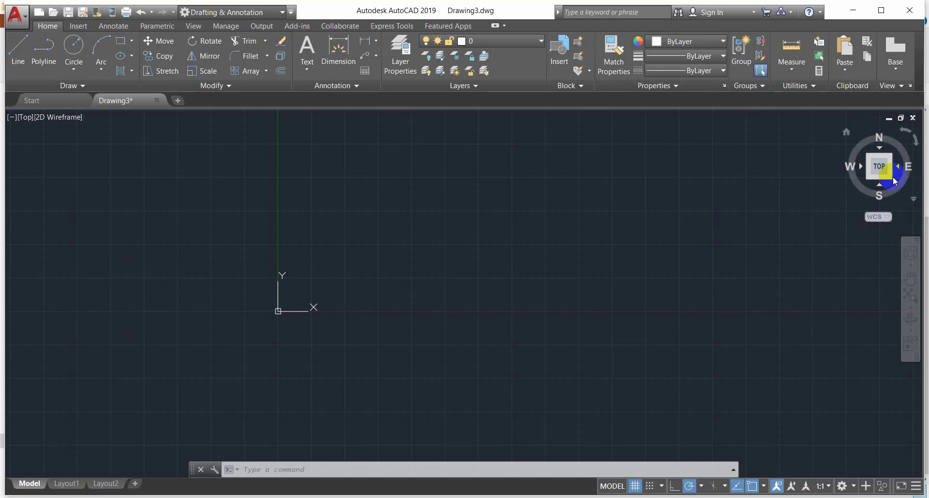
Use the ViewCube to reorient the view between SW Isometric and Top, turn the Top view north-up, and finish in SW Isometric.
click(869, 177)
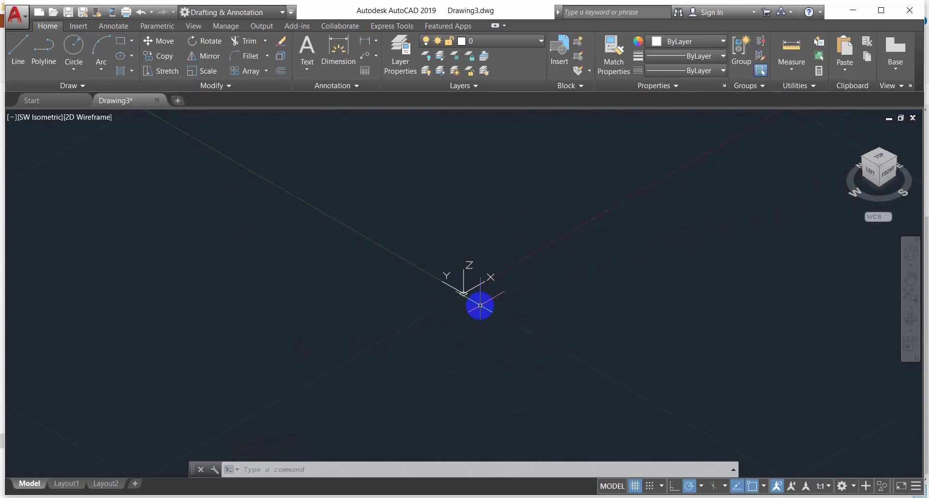
click(879, 163)
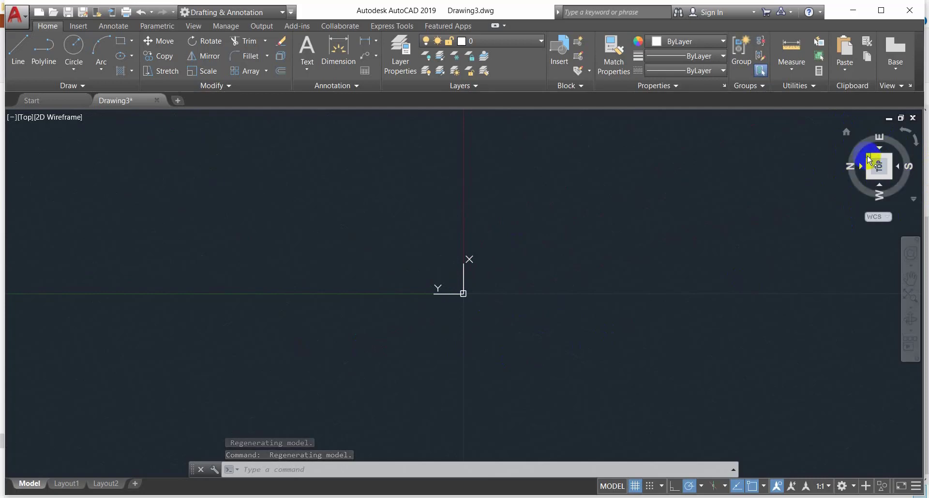
click(916, 142)
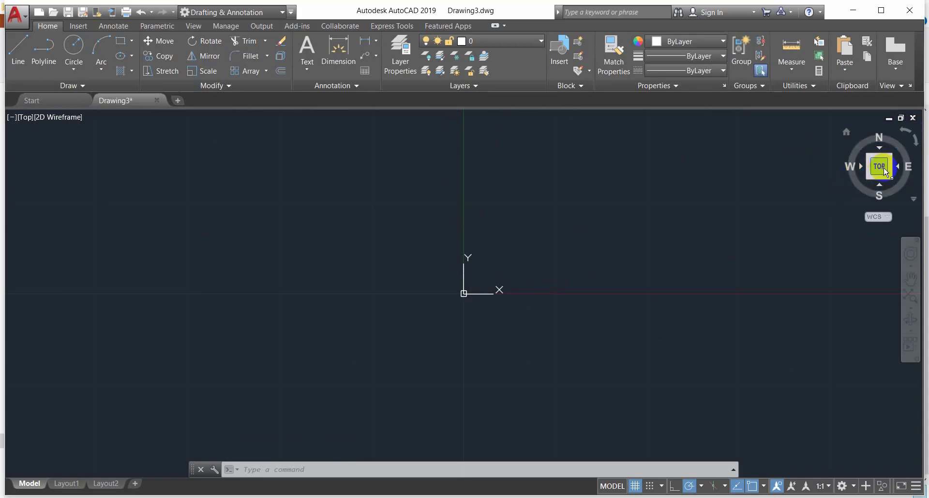
click(847, 139)
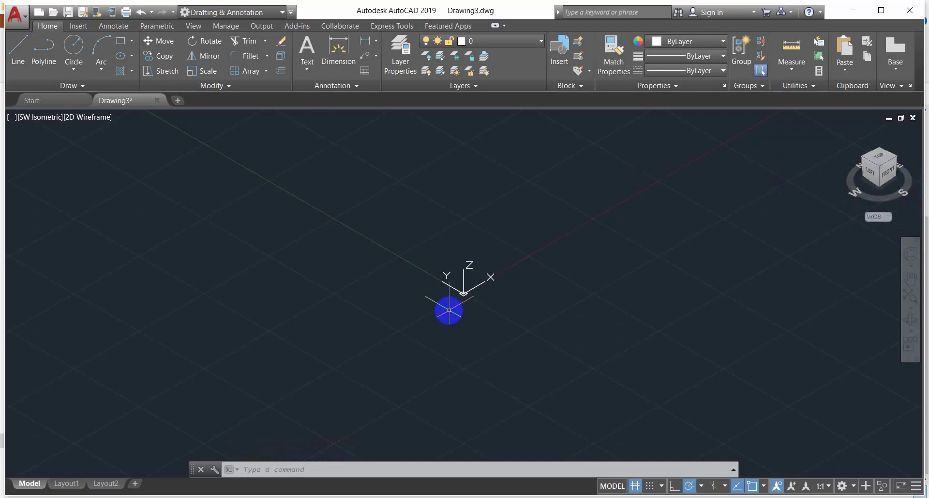
View the Layout1 and Layout2 paper sheets of Drawing3, ending back in model space.
click(303, 469)
click(24, 487)
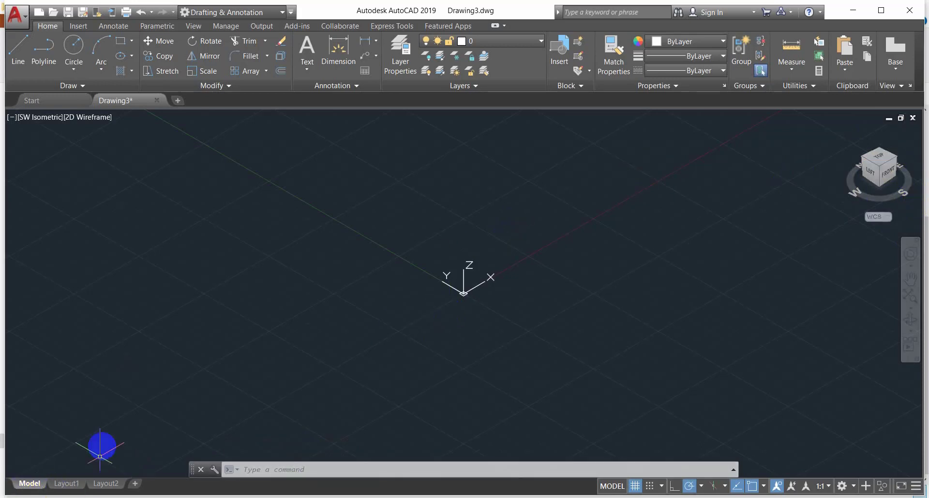
click(60, 484)
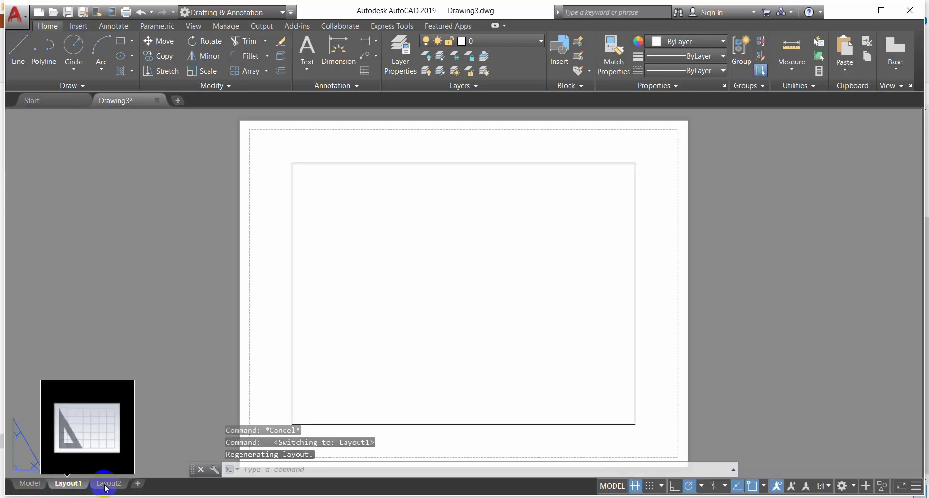
click(105, 484)
click(30, 484)
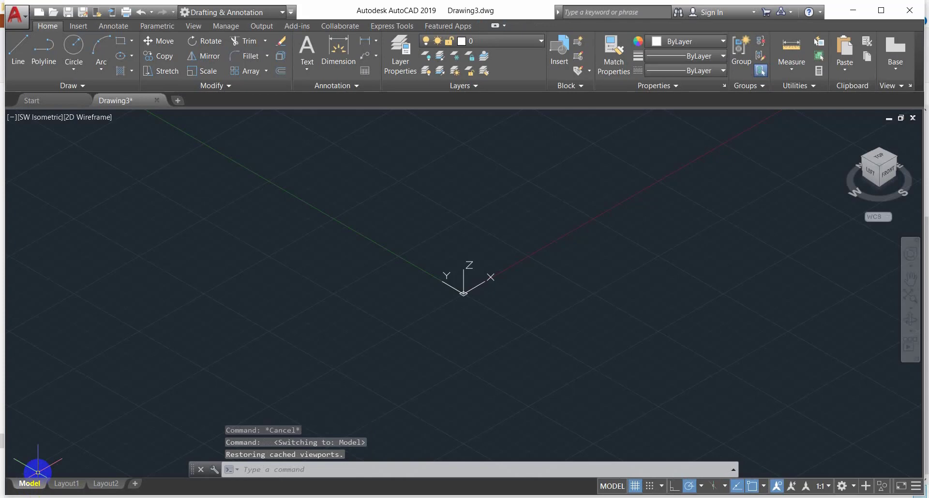
Compare model space with the layout sheets once more, finishing on Layout2.
mouse_move(70, 485)
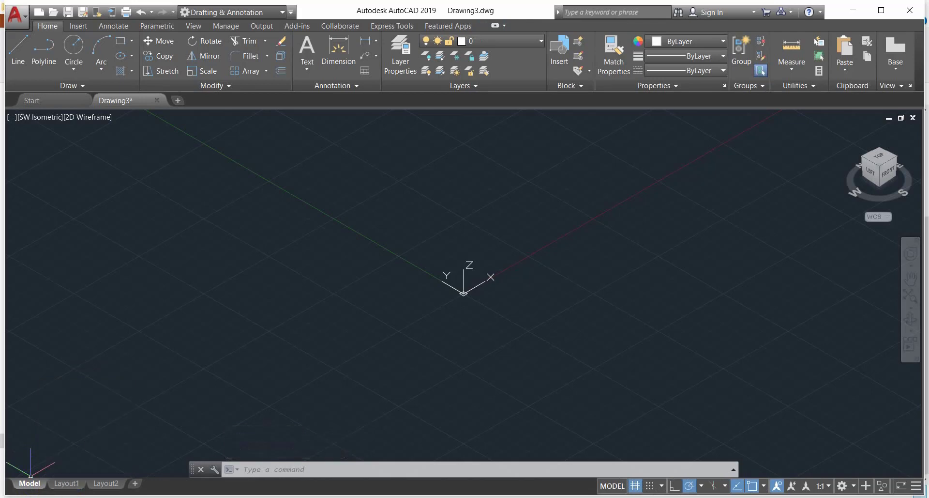
click(67, 483)
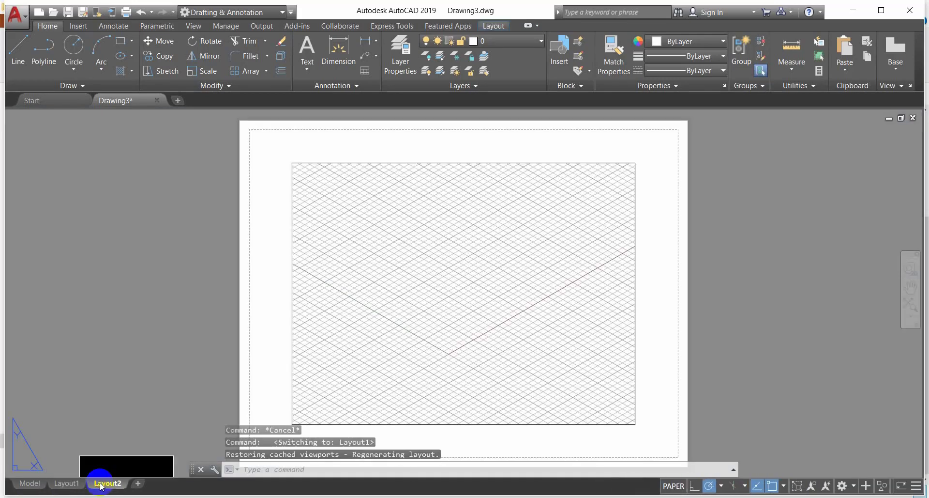
click(30, 483)
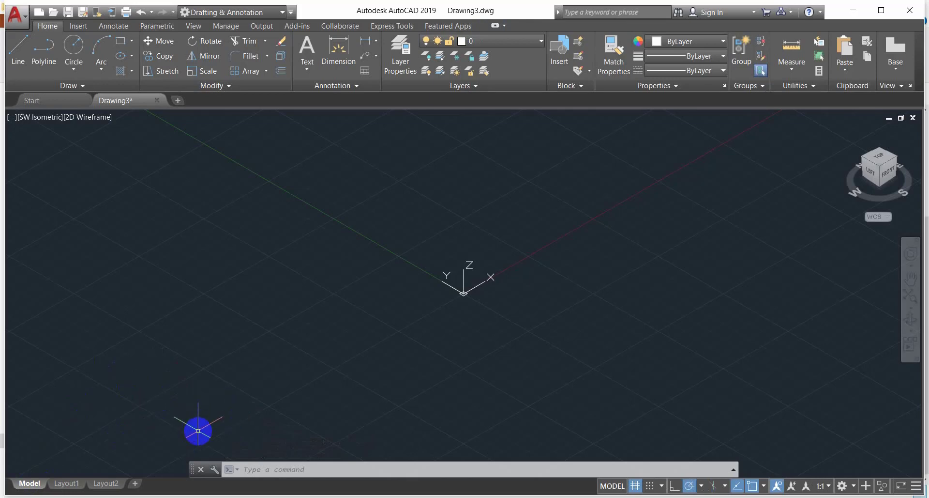
click(72, 482)
click(105, 484)
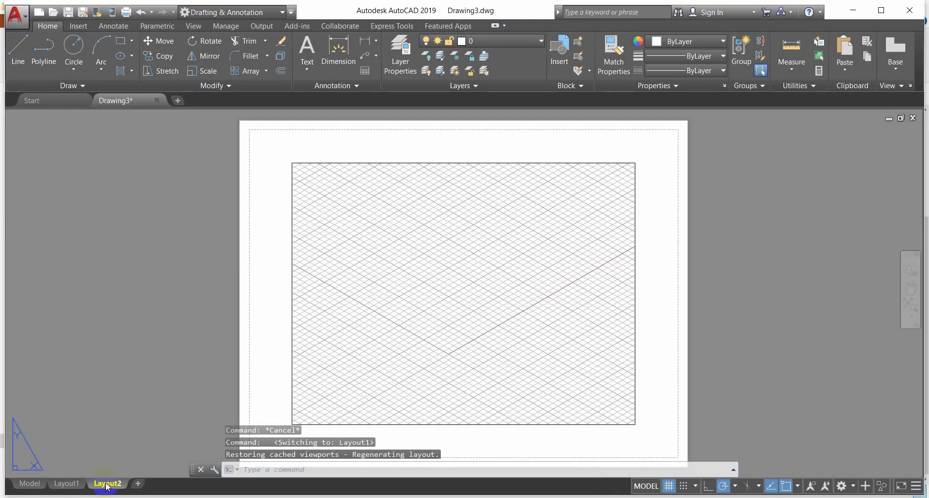